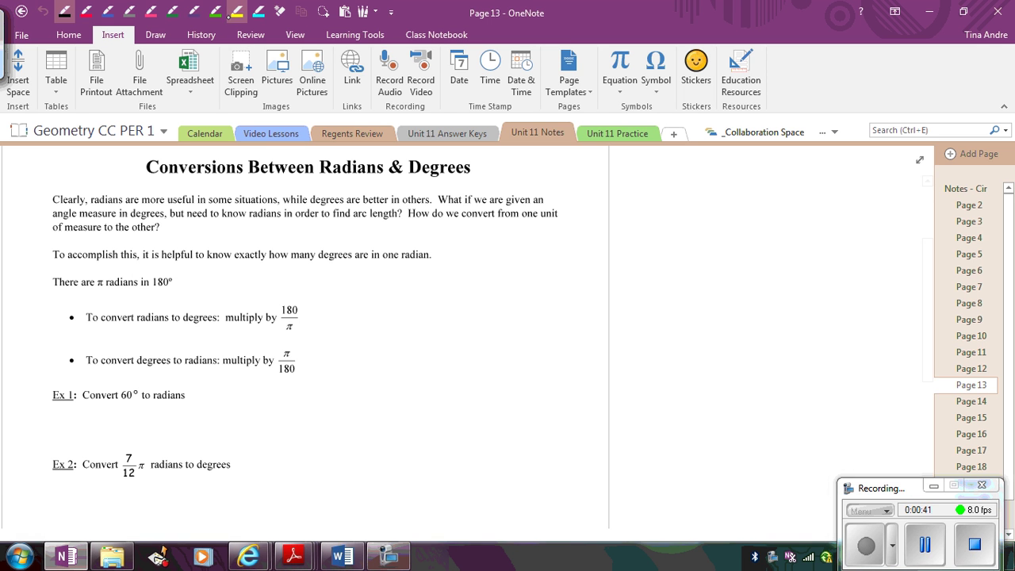
- Highlight the π-radians-in-180° line in yellow and write 'π radians' beside it in purple
{"action": "left_click", "coordinate": [237, 11]}
{"action": "left_click_drag", "start_coordinate": [56, 285], "coordinate": [177, 282]}
{"action": "left_click", "coordinate": [194, 11]}
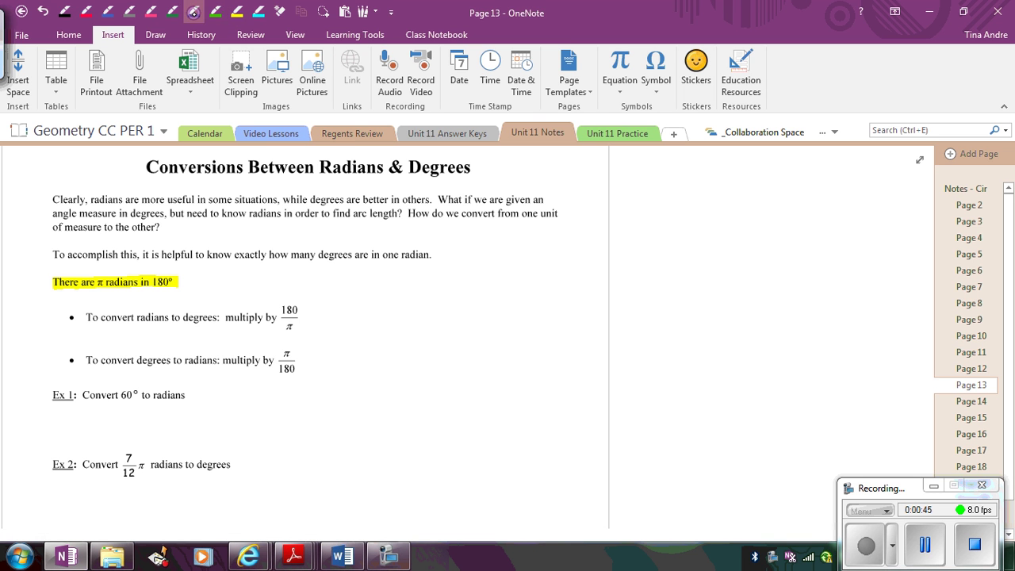
{"action": "mouse_move", "coordinate": [210, 281]}
{"action": "left_mouse_down"}
{"action": "mouse_move", "coordinate": [219, 289]}
{"action": "mouse_move", "coordinate": [262, 276]}
{"action": "mouse_move", "coordinate": [288, 288]}
{"action": "mouse_move", "coordinate": [298, 278]}
{"action": "mouse_move", "coordinate": [292, 289]}
{"action": "left_mouse_up"}
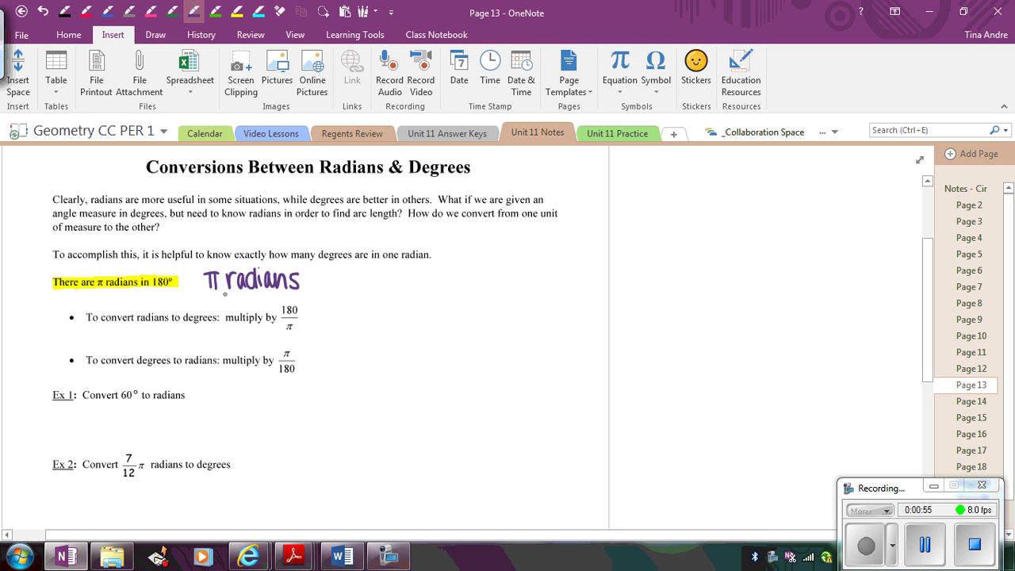
- Complete the note as 'π radians = 180°' and draw a box around it
{"action": "left_click_drag", "start_coordinate": [309, 275], "coordinate": [319, 275]}
{"action": "mouse_move", "coordinate": [308, 283]}
{"action": "left_mouse_down"}
{"action": "mouse_move", "coordinate": [331, 288]}
{"action": "mouse_move", "coordinate": [361, 267]}
{"action": "left_mouse_up"}
{"action": "scroll", "coordinate": [443, 510], "scroll_direction": "up", "scroll_amount": 1}
{"action": "left_click", "coordinate": [193, 11]}
{"action": "mouse_move", "coordinate": [198, 284]}
{"action": "left_mouse_down"}
{"action": "mouse_move", "coordinate": [199, 318]}
{"action": "mouse_move", "coordinate": [325, 277]}
{"action": "mouse_move", "coordinate": [373, 311]}
{"action": "mouse_move", "coordinate": [199, 314]}
{"action": "left_mouse_up"}
{"action": "left_click_drag", "start_coordinate": [922, 337], "coordinate": [917, 349]}
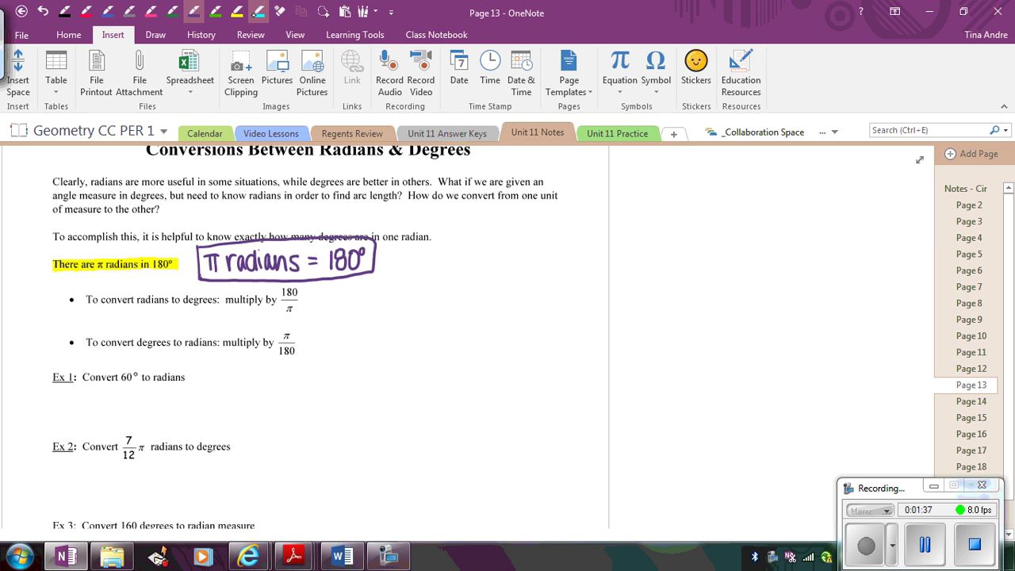
- Highlight the 'multiply by 180/π' and 'multiply by π/180' rule lines in cyan
{"action": "left_click", "coordinate": [258, 12]}
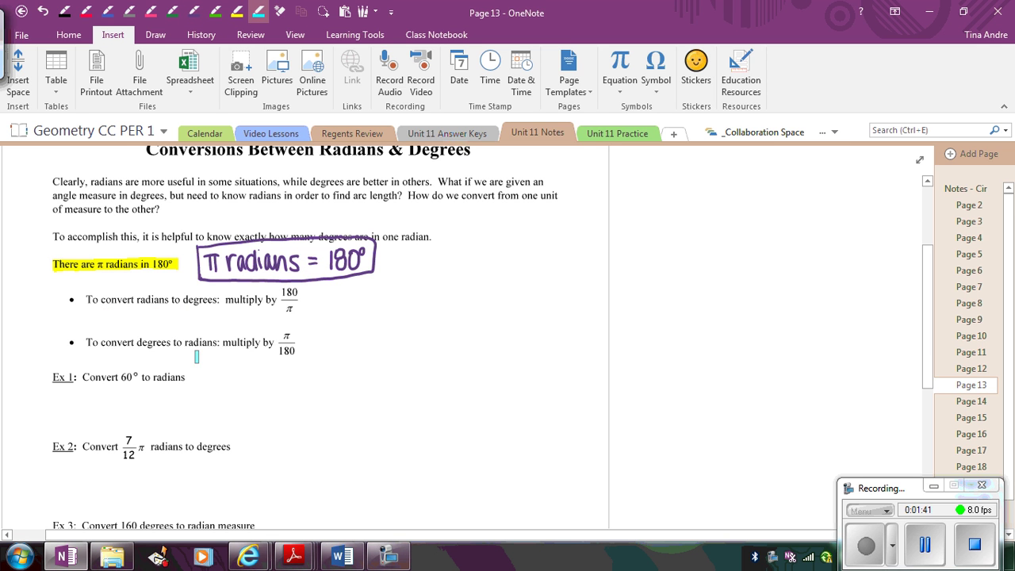
{"action": "mouse_move", "coordinate": [87, 295]}
{"action": "left_mouse_down"}
{"action": "mouse_move", "coordinate": [293, 303]}
{"action": "mouse_move", "coordinate": [75, 311]}
{"action": "mouse_move", "coordinate": [305, 306]}
{"action": "left_mouse_up"}
{"action": "mouse_move", "coordinate": [80, 340]}
{"action": "left_mouse_down"}
{"action": "mouse_move", "coordinate": [306, 339]}
{"action": "mouse_move", "coordinate": [122, 349]}
{"action": "mouse_move", "coordinate": [298, 348]}
{"action": "left_mouse_up"}
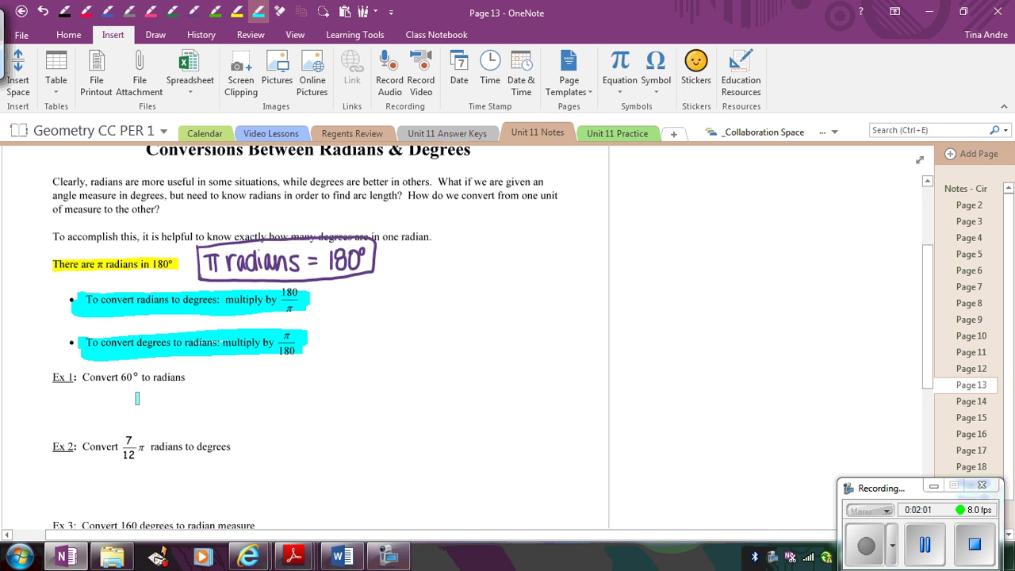
- Under Ex 1, write 60° · π radians/180° in purple ink
{"action": "left_click", "coordinate": [192, 11]}
{"action": "mouse_move", "coordinate": [164, 391]}
{"action": "left_mouse_down"}
{"action": "mouse_move", "coordinate": [160, 404]}
{"action": "mouse_move", "coordinate": [175, 396]}
{"action": "left_mouse_up"}
{"action": "mouse_move", "coordinate": [179, 392]}
{"action": "left_mouse_down"}
{"action": "mouse_move", "coordinate": [234, 407]}
{"action": "mouse_move", "coordinate": [201, 428]}
{"action": "mouse_move", "coordinate": [230, 416]}
{"action": "mouse_move", "coordinate": [195, 406]}
{"action": "left_mouse_up"}
{"action": "left_click", "coordinate": [184, 407]}
{"action": "left_click", "coordinate": [193, 408]}
{"action": "mouse_move", "coordinate": [201, 390]}
{"action": "left_mouse_down"}
{"action": "mouse_move", "coordinate": [203, 405]}
{"action": "mouse_move", "coordinate": [209, 389]}
{"action": "mouse_move", "coordinate": [224, 389]}
{"action": "left_mouse_up"}
{"action": "mouse_move", "coordinate": [233, 389]}
{"action": "left_mouse_down"}
{"action": "mouse_move", "coordinate": [233, 401]}
{"action": "mouse_move", "coordinate": [307, 408]}
{"action": "left_mouse_up"}
{"action": "mouse_move", "coordinate": [156, 412]}
{"action": "left_mouse_down"}
{"action": "mouse_move", "coordinate": [176, 410]}
{"action": "mouse_move", "coordinate": [169, 432]}
{"action": "left_mouse_up"}
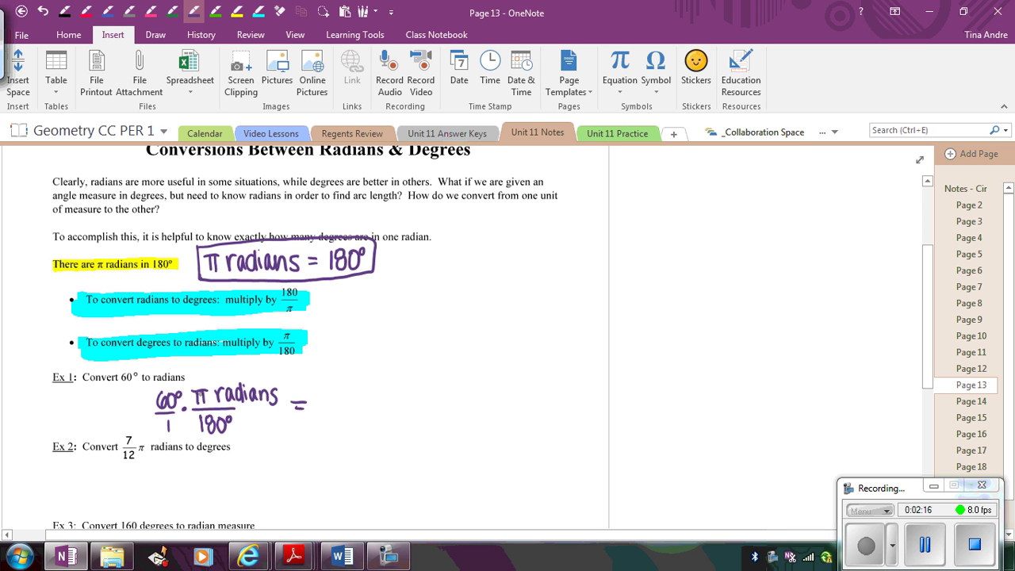
{"action": "left_click_drag", "start_coordinate": [234, 411], "coordinate": [231, 415]}
- Continue with = 60π/180 radians = 1/3 π radians
{"action": "mouse_move", "coordinate": [332, 385]}
{"action": "left_mouse_down"}
{"action": "mouse_move", "coordinate": [364, 405]}
{"action": "mouse_move", "coordinate": [333, 425]}
{"action": "left_mouse_up"}
{"action": "mouse_move", "coordinate": [346, 409]}
{"action": "left_mouse_down"}
{"action": "mouse_move", "coordinate": [341, 418]}
{"action": "mouse_move", "coordinate": [377, 395]}
{"action": "mouse_move", "coordinate": [387, 406]}
{"action": "mouse_move", "coordinate": [398, 387]}
{"action": "mouse_move", "coordinate": [405, 405]}
{"action": "mouse_move", "coordinate": [414, 393]}
{"action": "left_mouse_up"}
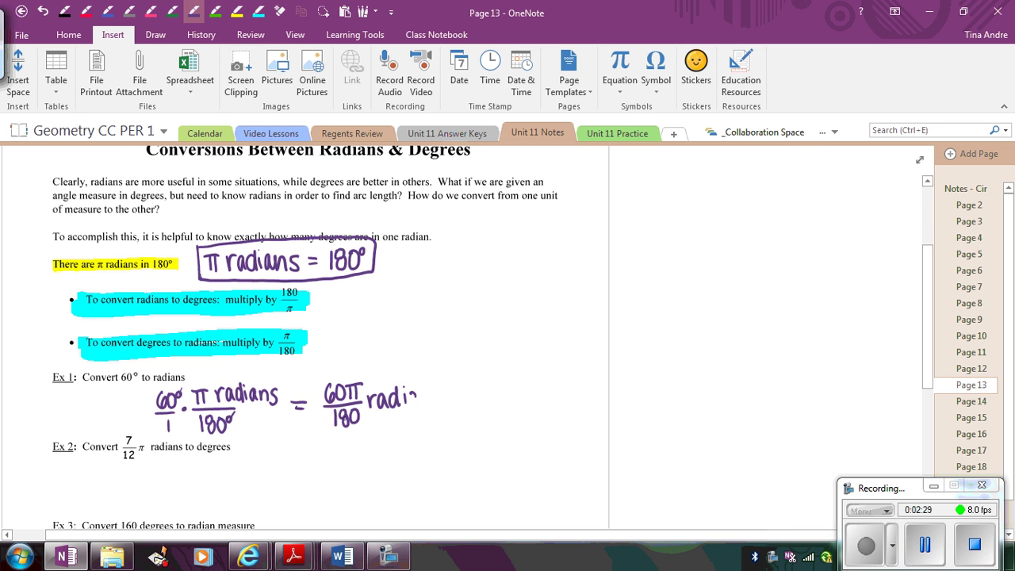
{"action": "mouse_move", "coordinate": [415, 393]}
{"action": "left_mouse_down"}
{"action": "mouse_move", "coordinate": [409, 401]}
{"action": "mouse_move", "coordinate": [424, 404]}
{"action": "mouse_move", "coordinate": [437, 392]}
{"action": "mouse_move", "coordinate": [438, 406]}
{"action": "left_mouse_up"}
{"action": "left_click_drag", "start_coordinate": [456, 390], "coordinate": [466, 390]}
{"action": "left_click_drag", "start_coordinate": [457, 397], "coordinate": [468, 397]}
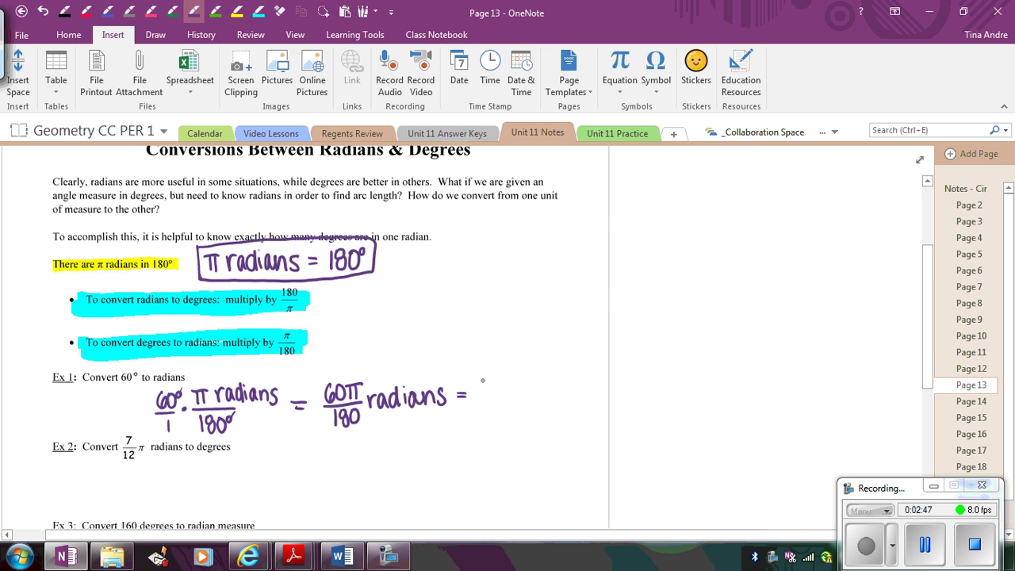
{"action": "left_click_drag", "start_coordinate": [483, 374], "coordinate": [483, 389]}
{"action": "mouse_move", "coordinate": [477, 392]}
{"action": "left_mouse_down"}
{"action": "mouse_move", "coordinate": [493, 388]}
{"action": "mouse_move", "coordinate": [480, 410]}
{"action": "mouse_move", "coordinate": [497, 397]}
{"action": "left_mouse_up"}
{"action": "mouse_move", "coordinate": [503, 381]}
{"action": "left_mouse_down"}
{"action": "mouse_move", "coordinate": [503, 396]}
{"action": "mouse_move", "coordinate": [525, 384]}
{"action": "left_mouse_up"}
{"action": "left_click_drag", "start_coordinate": [535, 386], "coordinate": [547, 397]}
{"action": "mouse_move", "coordinate": [549, 379]}
{"action": "left_mouse_down"}
{"action": "mouse_move", "coordinate": [555, 396]}
{"action": "mouse_move", "coordinate": [593, 395]}
{"action": "mouse_move", "coordinate": [612, 380]}
{"action": "left_mouse_up"}
- Add 'OR π/3 radians' as the alternative form and box the final answer
{"action": "mouse_move", "coordinate": [619, 377]}
{"action": "left_mouse_down"}
{"action": "mouse_move", "coordinate": [619, 393]}
{"action": "mouse_move", "coordinate": [643, 384]}
{"action": "left_mouse_up"}
{"action": "mouse_move", "coordinate": [651, 369]}
{"action": "left_mouse_down"}
{"action": "mouse_move", "coordinate": [651, 384]}
{"action": "mouse_move", "coordinate": [661, 367]}
{"action": "left_mouse_up"}
{"action": "left_click_drag", "start_coordinate": [639, 389], "coordinate": [658, 387]}
{"action": "mouse_move", "coordinate": [645, 394]}
{"action": "left_mouse_down"}
{"action": "mouse_move", "coordinate": [653, 400]}
{"action": "mouse_move", "coordinate": [645, 409]}
{"action": "mouse_move", "coordinate": [676, 387]}
{"action": "mouse_move", "coordinate": [703, 394]}
{"action": "left_mouse_up"}
{"action": "mouse_move", "coordinate": [707, 380]}
{"action": "left_mouse_down"}
{"action": "mouse_move", "coordinate": [707, 393]}
{"action": "mouse_move", "coordinate": [723, 394]}
{"action": "left_mouse_up"}
{"action": "left_click_drag", "start_coordinate": [724, 393], "coordinate": [734, 392]}
{"action": "left_click_drag", "start_coordinate": [742, 373], "coordinate": [731, 391]}
{"action": "mouse_move", "coordinate": [466, 370]}
{"action": "left_mouse_down"}
{"action": "mouse_move", "coordinate": [469, 425]}
{"action": "mouse_move", "coordinate": [543, 363]}
{"action": "mouse_move", "coordinate": [779, 393]}
{"action": "mouse_move", "coordinate": [473, 433]}
{"action": "left_mouse_up"}
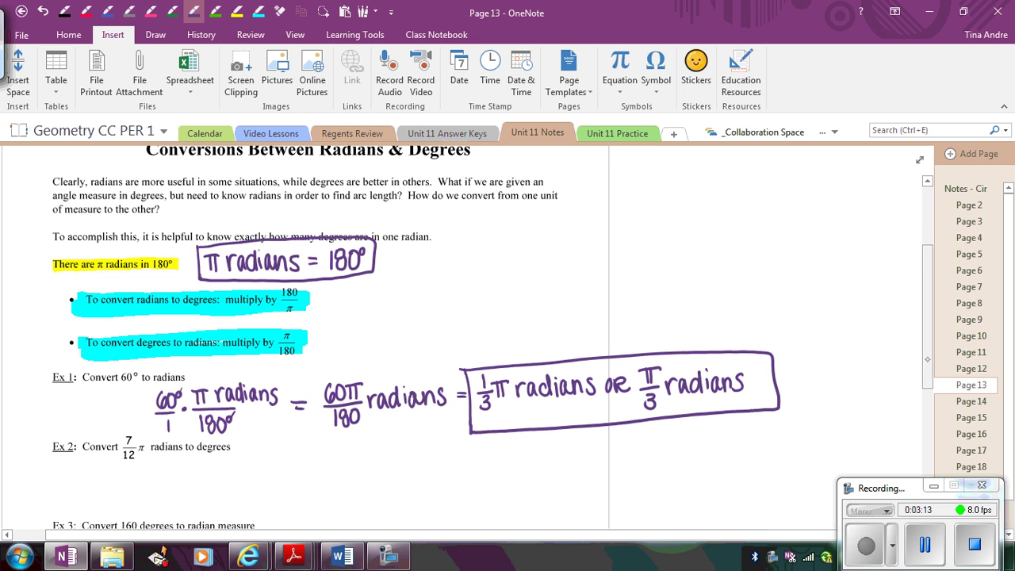
- Write 7π/12 rad under the Ex 2 question
{"action": "left_click_drag", "start_coordinate": [930, 359], "coordinate": [929, 379]}
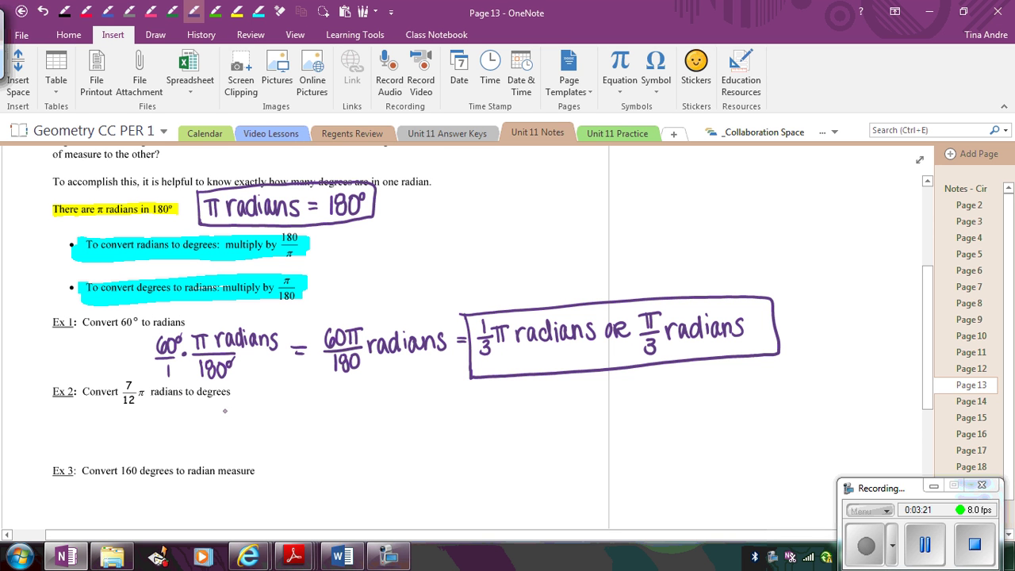
{"action": "mouse_move", "coordinate": [153, 407]}
{"action": "left_mouse_down"}
{"action": "mouse_move", "coordinate": [168, 422]}
{"action": "mouse_move", "coordinate": [175, 409]}
{"action": "left_mouse_up"}
{"action": "mouse_move", "coordinate": [151, 423]}
{"action": "left_mouse_down"}
{"action": "mouse_move", "coordinate": [176, 423]}
{"action": "mouse_move", "coordinate": [160, 442]}
{"action": "mouse_move", "coordinate": [174, 441]}
{"action": "left_mouse_up"}
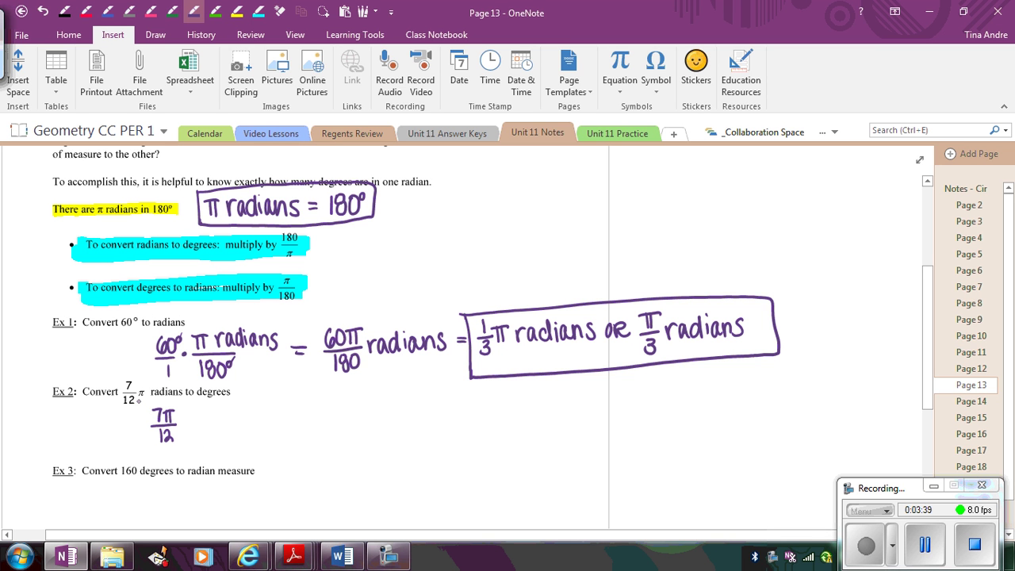
{"action": "left_click_drag", "start_coordinate": [179, 427], "coordinate": [187, 418]}
{"action": "left_click_drag", "start_coordinate": [194, 419], "coordinate": [195, 428]}
{"action": "left_click_drag", "start_coordinate": [201, 420], "coordinate": [201, 429]}
{"action": "key", "text": "Escape"}
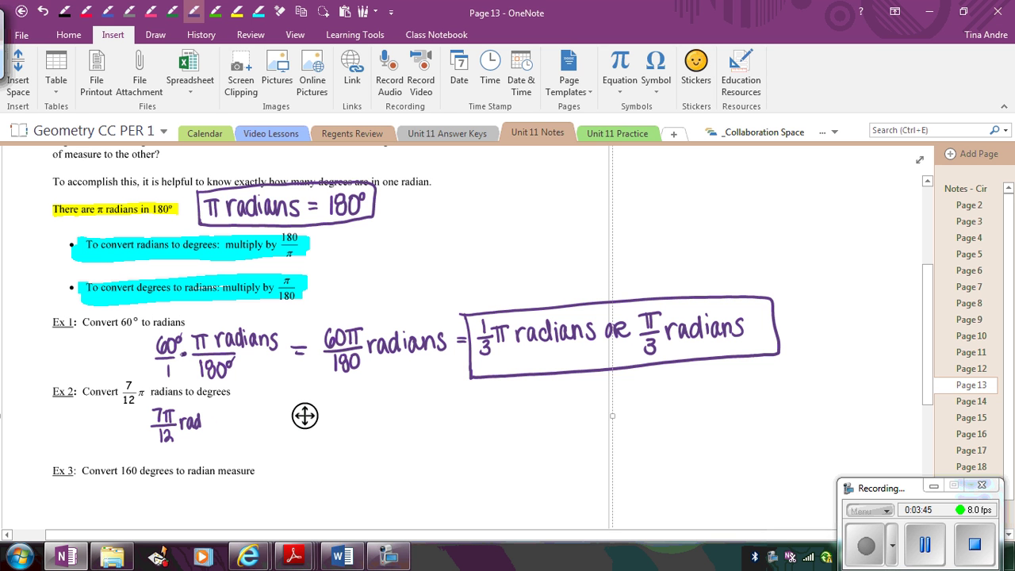
- Underline 'degrees', multiply by 180°/π rad, and cross out both rad units
{"action": "mouse_move", "coordinate": [199, 400]}
{"action": "left_mouse_down"}
{"action": "mouse_move", "coordinate": [219, 399]}
{"action": "mouse_move", "coordinate": [252, 422]}
{"action": "mouse_move", "coordinate": [222, 432]}
{"action": "mouse_move", "coordinate": [221, 442]}
{"action": "mouse_move", "coordinate": [235, 430]}
{"action": "left_mouse_up"}
{"action": "left_click", "coordinate": [210, 425]}
{"action": "mouse_move", "coordinate": [235, 431]}
{"action": "left_mouse_down"}
{"action": "mouse_move", "coordinate": [234, 442]}
{"action": "mouse_move", "coordinate": [243, 432]}
{"action": "left_mouse_up"}
{"action": "left_click_drag", "start_coordinate": [247, 433], "coordinate": [252, 442]}
{"action": "left_click_drag", "start_coordinate": [258, 433], "coordinate": [260, 442]}
{"action": "left_click", "coordinate": [263, 434]}
{"action": "mouse_move", "coordinate": [226, 407]}
{"action": "left_mouse_down"}
{"action": "mouse_move", "coordinate": [226, 420]}
{"action": "mouse_move", "coordinate": [246, 405]}
{"action": "mouse_move", "coordinate": [281, 425]}
{"action": "mouse_move", "coordinate": [183, 430]}
{"action": "left_mouse_up"}
{"action": "left_click_drag", "start_coordinate": [256, 423], "coordinate": [238, 447]}
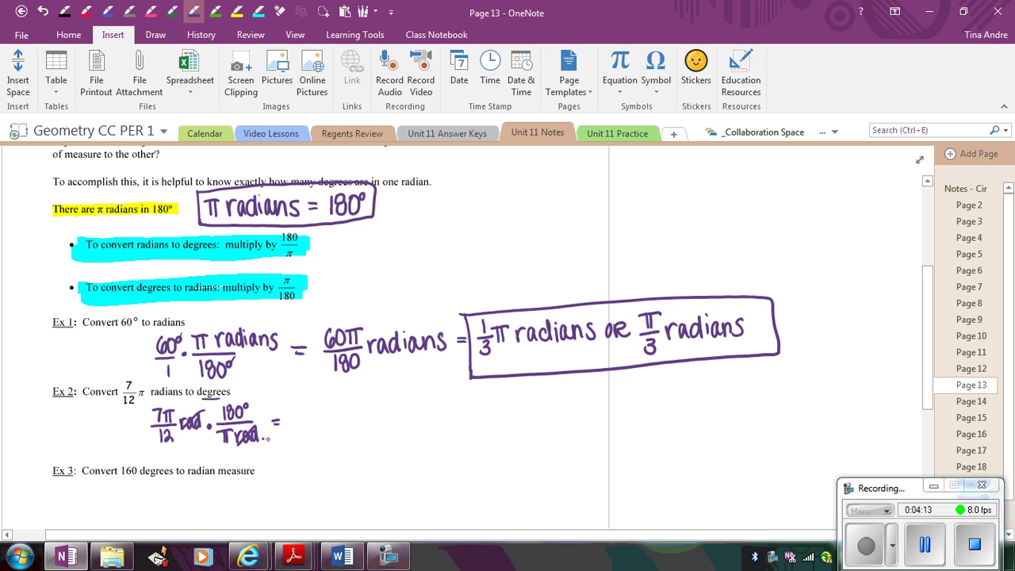
- Write the product as 1260π°/12π
{"action": "left_click_drag", "start_coordinate": [295, 405], "coordinate": [294, 421]}
{"action": "mouse_move", "coordinate": [300, 408]}
{"action": "left_mouse_down"}
{"action": "mouse_move", "coordinate": [317, 419]}
{"action": "mouse_move", "coordinate": [335, 406]}
{"action": "mouse_move", "coordinate": [346, 419]}
{"action": "left_mouse_up"}
{"action": "left_click_drag", "start_coordinate": [351, 407], "coordinate": [353, 420]}
{"action": "left_click_drag", "start_coordinate": [340, 407], "coordinate": [360, 404]}
{"action": "mouse_move", "coordinate": [295, 423]}
{"action": "left_mouse_down"}
{"action": "mouse_move", "coordinate": [362, 420]}
{"action": "mouse_move", "coordinate": [321, 436]}
{"action": "mouse_move", "coordinate": [333, 428]}
{"action": "mouse_move", "coordinate": [340, 440]}
{"action": "left_mouse_up"}
{"action": "mouse_move", "coordinate": [348, 429]}
{"action": "left_mouse_down"}
{"action": "mouse_move", "coordinate": [350, 440]}
{"action": "mouse_move", "coordinate": [348, 416]}
{"action": "mouse_move", "coordinate": [335, 447]}
{"action": "left_mouse_up"}
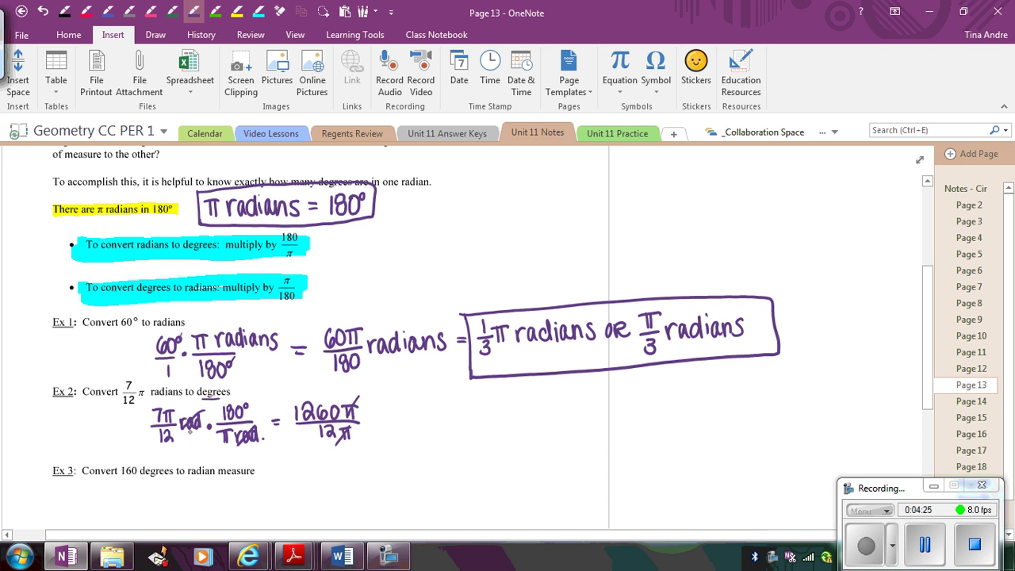
{"action": "mouse_move", "coordinate": [370, 418]}
{"action": "left_mouse_down"}
{"action": "mouse_move", "coordinate": [384, 422]}
{"action": "mouse_move", "coordinate": [363, 403]}
{"action": "left_mouse_up"}
- Add an equals sign after 1260π°/12π to begin the simplified Ex 2 answer
{"action": "left_click_drag", "start_coordinate": [379, 414], "coordinate": [378, 432]}
{"action": "left_click_drag", "start_coordinate": [364, 420], "coordinate": [373, 421]}
{"action": "mouse_move", "coordinate": [363, 426]}
{"action": "left_mouse_down"}
{"action": "mouse_move", "coordinate": [396, 415]}
{"action": "mouse_move", "coordinate": [400, 430]}
{"action": "mouse_move", "coordinate": [425, 403]}
{"action": "mouse_move", "coordinate": [376, 439]}
{"action": "left_mouse_up"}
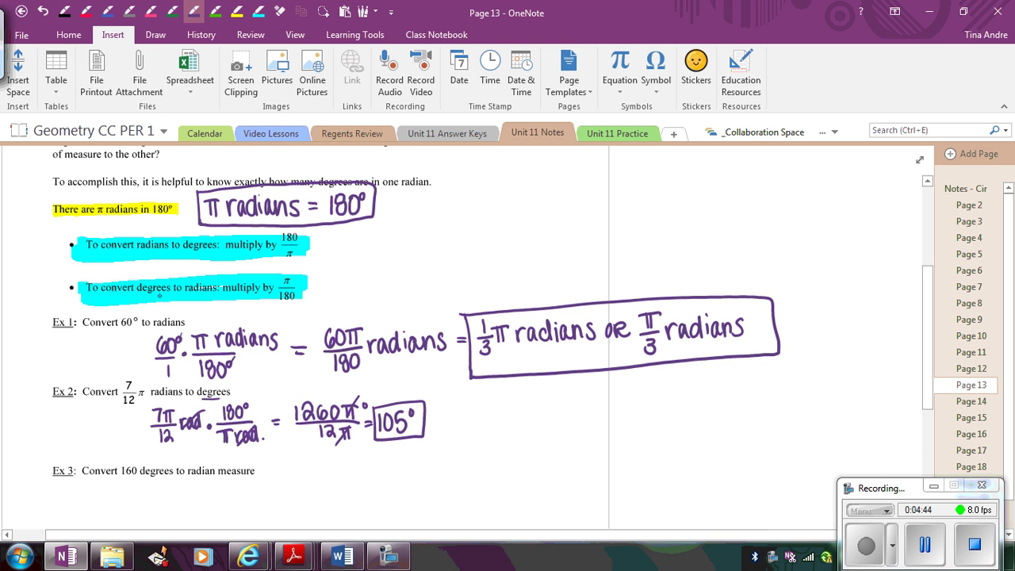
- Underline 'degrees to radians' and 'radians to degrees' in the rules, then write 160° under Ex 3
{"action": "left_click_drag", "start_coordinate": [138, 293], "coordinate": [213, 295]}
{"action": "left_click_drag", "start_coordinate": [140, 252], "coordinate": [216, 255]}
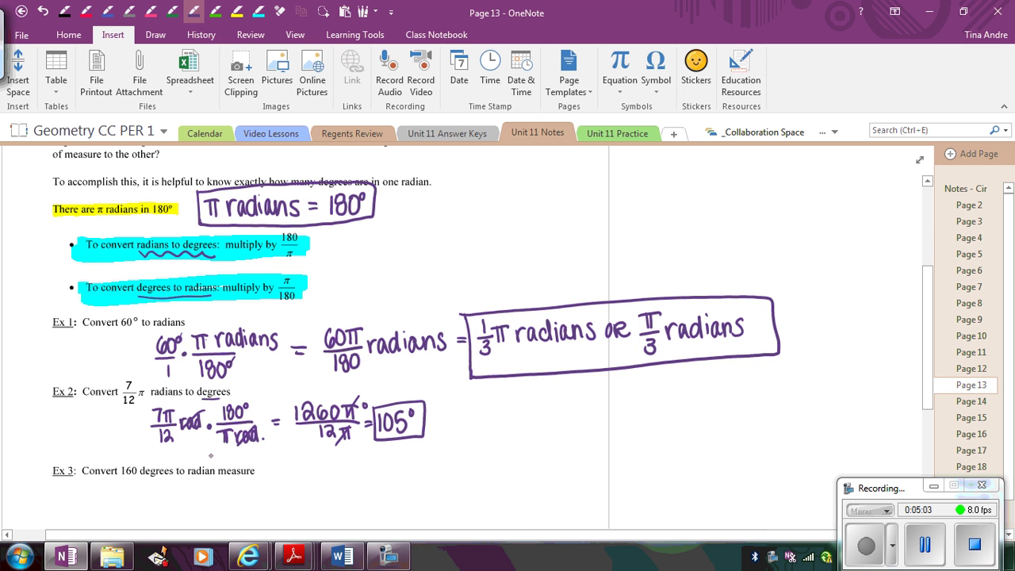
{"action": "left_click_drag", "start_coordinate": [929, 354], "coordinate": [933, 394]}
{"action": "mouse_move", "coordinate": [136, 376]}
{"action": "left_mouse_down"}
{"action": "mouse_move", "coordinate": [136, 399]}
{"action": "mouse_move", "coordinate": [155, 380]}
{"action": "mouse_move", "coordinate": [221, 395]}
{"action": "mouse_move", "coordinate": [185, 423]}
{"action": "left_mouse_up"}
- Multiply 160° by π rad/180° and add an equals sign
{"action": "left_click", "coordinate": [170, 394]}
{"action": "mouse_move", "coordinate": [198, 406]}
{"action": "left_mouse_down"}
{"action": "mouse_move", "coordinate": [198, 424]}
{"action": "mouse_move", "coordinate": [198, 409]}
{"action": "left_mouse_up"}
{"action": "mouse_move", "coordinate": [210, 406]}
{"action": "left_mouse_down"}
{"action": "mouse_move", "coordinate": [205, 420]}
{"action": "mouse_move", "coordinate": [209, 406]}
{"action": "left_mouse_up"}
{"action": "left_click_drag", "start_coordinate": [214, 405], "coordinate": [214, 409]}
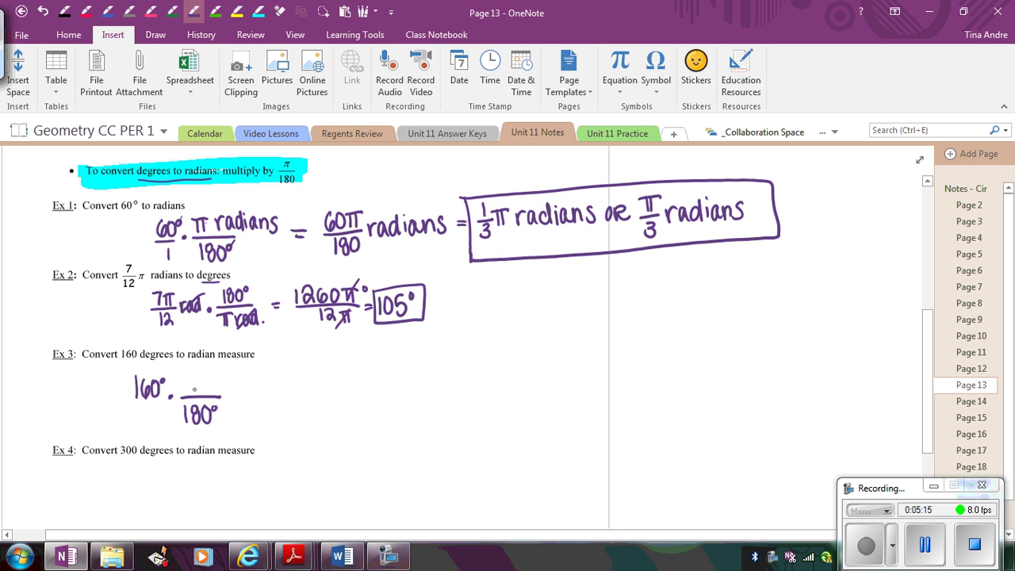
{"action": "mouse_move", "coordinate": [184, 376]}
{"action": "left_mouse_down"}
{"action": "mouse_move", "coordinate": [191, 392]}
{"action": "mouse_move", "coordinate": [199, 374]}
{"action": "left_mouse_up"}
{"action": "mouse_move", "coordinate": [204, 377]}
{"action": "left_mouse_down"}
{"action": "mouse_move", "coordinate": [206, 391]}
{"action": "mouse_move", "coordinate": [212, 376]}
{"action": "left_mouse_up"}
{"action": "left_click_drag", "start_coordinate": [221, 377], "coordinate": [223, 390]}
{"action": "mouse_move", "coordinate": [231, 379]}
{"action": "left_mouse_down"}
{"action": "mouse_move", "coordinate": [226, 389]}
{"action": "mouse_move", "coordinate": [249, 400]}
{"action": "mouse_move", "coordinate": [270, 394]}
{"action": "left_mouse_up"}
- Write 160π/180 rad followed by another equals sign
{"action": "left_click_drag", "start_coordinate": [278, 377], "coordinate": [276, 384]}
{"action": "left_click_drag", "start_coordinate": [286, 378], "coordinate": [301, 394]}
{"action": "mouse_move", "coordinate": [288, 380]}
{"action": "left_mouse_down"}
{"action": "mouse_move", "coordinate": [305, 378]}
{"action": "mouse_move", "coordinate": [305, 396]}
{"action": "left_mouse_up"}
{"action": "mouse_move", "coordinate": [279, 404]}
{"action": "left_mouse_down"}
{"action": "mouse_move", "coordinate": [279, 422]}
{"action": "mouse_move", "coordinate": [282, 413]}
{"action": "left_mouse_up"}
{"action": "left_click_drag", "start_coordinate": [285, 404], "coordinate": [287, 420]}
{"action": "mouse_move", "coordinate": [299, 406]}
{"action": "left_mouse_down"}
{"action": "mouse_move", "coordinate": [294, 417]}
{"action": "mouse_move", "coordinate": [321, 391]}
{"action": "left_mouse_up"}
{"action": "mouse_move", "coordinate": [329, 390]}
{"action": "left_mouse_down"}
{"action": "mouse_move", "coordinate": [325, 397]}
{"action": "mouse_move", "coordinate": [344, 399]}
{"action": "mouse_move", "coordinate": [362, 385]}
{"action": "left_mouse_up"}
{"action": "left_click_drag", "start_coordinate": [355, 392], "coordinate": [363, 391]}
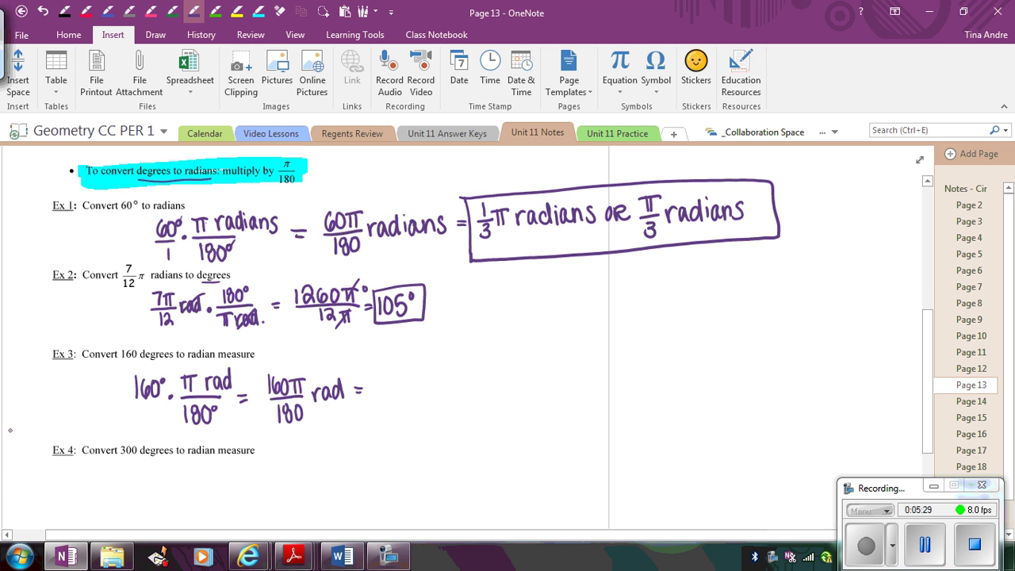
{"action": "left_click_drag", "start_coordinate": [19, 435], "coordinate": [1, 420]}
- Write the simplified answer 8π/9 or 8/9 π radians and box it
{"action": "mouse_move", "coordinate": [385, 378]}
{"action": "left_mouse_down"}
{"action": "mouse_move", "coordinate": [379, 387]}
{"action": "mouse_move", "coordinate": [401, 395]}
{"action": "mouse_move", "coordinate": [412, 378]}
{"action": "mouse_move", "coordinate": [409, 397]}
{"action": "left_mouse_up"}
{"action": "mouse_move", "coordinate": [399, 406]}
{"action": "left_mouse_down"}
{"action": "mouse_move", "coordinate": [394, 423]}
{"action": "mouse_move", "coordinate": [433, 397]}
{"action": "mouse_move", "coordinate": [459, 409]}
{"action": "mouse_move", "coordinate": [487, 388]}
{"action": "left_mouse_up"}
{"action": "mouse_move", "coordinate": [496, 387]}
{"action": "left_mouse_down"}
{"action": "mouse_move", "coordinate": [497, 399]}
{"action": "mouse_move", "coordinate": [542, 377]}
{"action": "mouse_move", "coordinate": [555, 398]}
{"action": "mouse_move", "coordinate": [546, 421]}
{"action": "left_mouse_up"}
{"action": "left_click", "coordinate": [279, 11]}
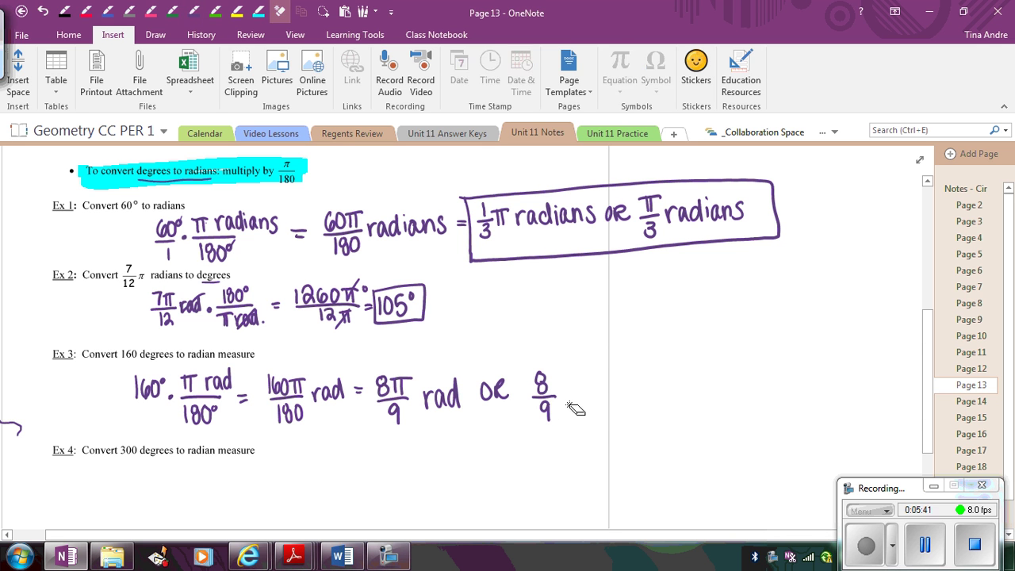
{"action": "left_click", "coordinate": [194, 11]}
{"action": "left_click_drag", "start_coordinate": [563, 386], "coordinate": [564, 406]}
{"action": "mouse_move", "coordinate": [552, 388]}
{"action": "left_mouse_down"}
{"action": "mouse_move", "coordinate": [586, 385]}
{"action": "mouse_move", "coordinate": [594, 403]}
{"action": "mouse_move", "coordinate": [649, 398]}
{"action": "left_mouse_up"}
{"action": "left_click_drag", "start_coordinate": [361, 364], "coordinate": [370, 439]}
{"action": "mouse_move", "coordinate": [363, 365]}
{"action": "left_mouse_down"}
{"action": "mouse_move", "coordinate": [686, 382]}
{"action": "mouse_move", "coordinate": [374, 438]}
{"action": "left_mouse_up"}
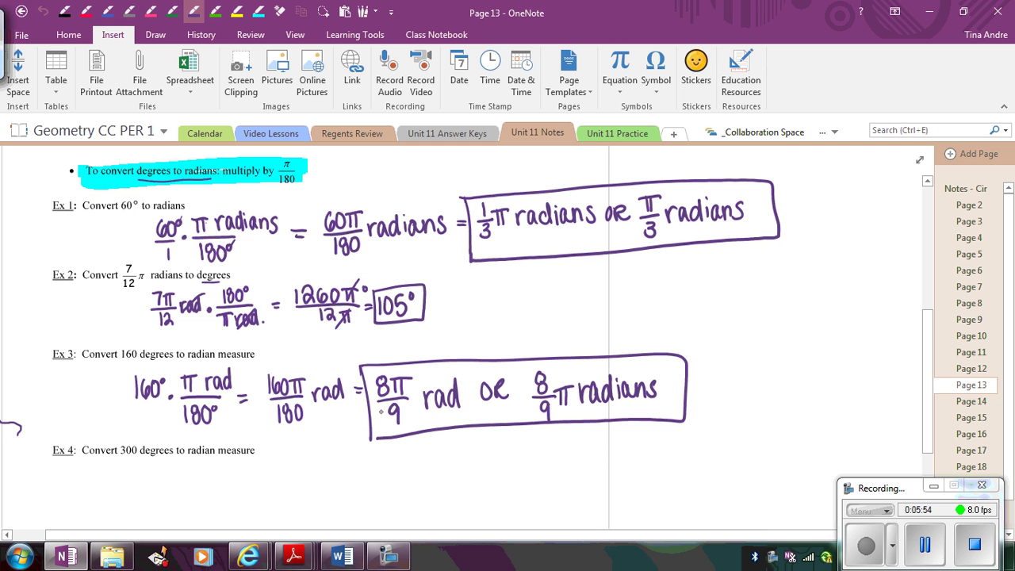
- Under Ex 4, write 300° · π/180° followed by an equals sign
{"action": "scroll", "coordinate": [929, 394], "scroll_direction": "down", "scroll_amount": 2}
{"action": "scroll", "coordinate": [928, 395], "scroll_direction": "down", "scroll_amount": 2}
{"action": "left_click", "coordinate": [391, 565]}
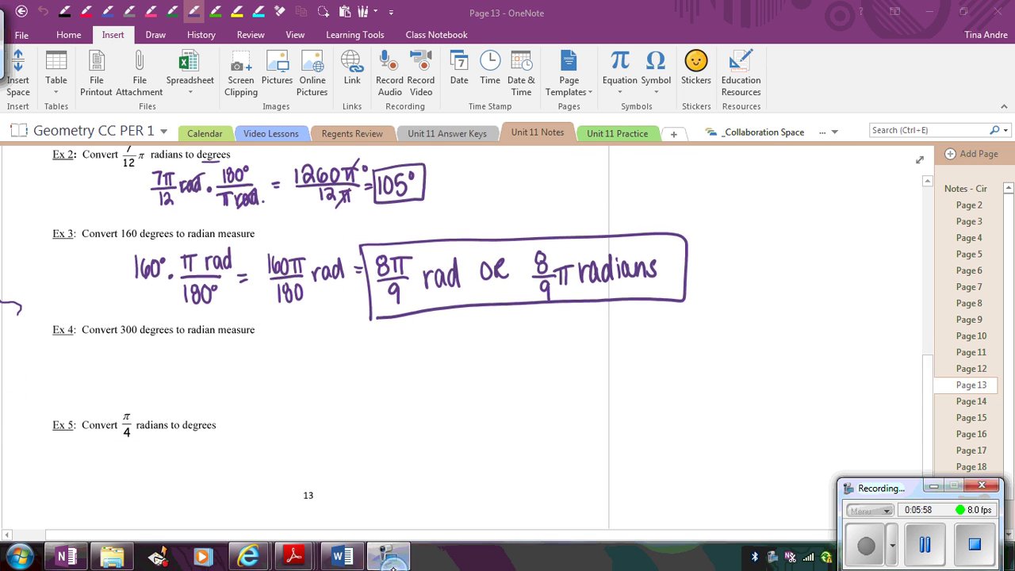
{"action": "left_click", "coordinate": [140, 367]}
{"action": "mouse_move", "coordinate": [139, 354]}
{"action": "left_mouse_down"}
{"action": "mouse_move", "coordinate": [150, 365]}
{"action": "mouse_move", "coordinate": [136, 377]}
{"action": "left_mouse_up"}
{"action": "mouse_move", "coordinate": [155, 359]}
{"action": "left_mouse_down"}
{"action": "mouse_move", "coordinate": [158, 373]}
{"action": "mouse_move", "coordinate": [154, 356]}
{"action": "left_mouse_up"}
{"action": "mouse_move", "coordinate": [166, 358]}
{"action": "left_mouse_down"}
{"action": "mouse_move", "coordinate": [195, 377]}
{"action": "mouse_move", "coordinate": [230, 376]}
{"action": "left_mouse_up"}
{"action": "left_click", "coordinate": [176, 376]}
{"action": "left_click_drag", "start_coordinate": [194, 357], "coordinate": [194, 374]}
{"action": "mouse_move", "coordinate": [200, 357]}
{"action": "left_mouse_down"}
{"action": "mouse_move", "coordinate": [202, 373]}
{"action": "mouse_move", "coordinate": [211, 354]}
{"action": "mouse_move", "coordinate": [199, 401]}
{"action": "mouse_move", "coordinate": [211, 386]}
{"action": "left_mouse_up"}
{"action": "mouse_move", "coordinate": [219, 384]}
{"action": "left_mouse_down"}
{"action": "mouse_move", "coordinate": [224, 363]}
{"action": "mouse_move", "coordinate": [235, 376]}
{"action": "mouse_move", "coordinate": [225, 383]}
{"action": "mouse_move", "coordinate": [254, 368]}
{"action": "left_mouse_up"}
{"action": "left_click_drag", "start_coordinate": [244, 375], "coordinate": [254, 375]}
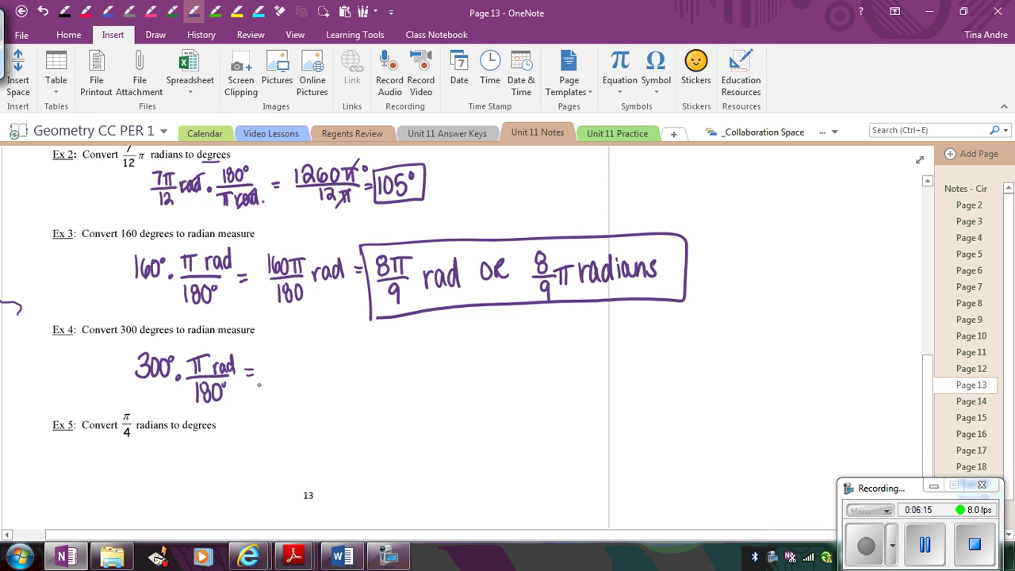
- Write the answer 5π/3 radians and draw a box around it
{"action": "mouse_move", "coordinate": [277, 354]}
{"action": "left_mouse_down"}
{"action": "mouse_move", "coordinate": [274, 371]}
{"action": "mouse_move", "coordinate": [289, 370]}
{"action": "left_mouse_up"}
{"action": "mouse_move", "coordinate": [297, 355]}
{"action": "left_mouse_down"}
{"action": "mouse_move", "coordinate": [298, 370]}
{"action": "mouse_move", "coordinate": [307, 355]}
{"action": "mouse_move", "coordinate": [306, 373]}
{"action": "left_mouse_up"}
{"action": "mouse_move", "coordinate": [286, 379]}
{"action": "left_mouse_down"}
{"action": "mouse_move", "coordinate": [285, 400]}
{"action": "mouse_move", "coordinate": [323, 369]}
{"action": "left_mouse_up"}
{"action": "mouse_move", "coordinate": [330, 369]}
{"action": "left_mouse_down"}
{"action": "mouse_move", "coordinate": [326, 380]}
{"action": "mouse_move", "coordinate": [343, 381]}
{"action": "left_mouse_up"}
{"action": "mouse_move", "coordinate": [349, 353]}
{"action": "left_mouse_down"}
{"action": "mouse_move", "coordinate": [350, 382]}
{"action": "mouse_move", "coordinate": [362, 379]}
{"action": "left_mouse_up"}
{"action": "left_click_drag", "start_coordinate": [371, 365], "coordinate": [380, 379]}
{"action": "left_click_drag", "start_coordinate": [383, 368], "coordinate": [385, 379]}
{"action": "left_click_drag", "start_coordinate": [385, 370], "coordinate": [389, 378]}
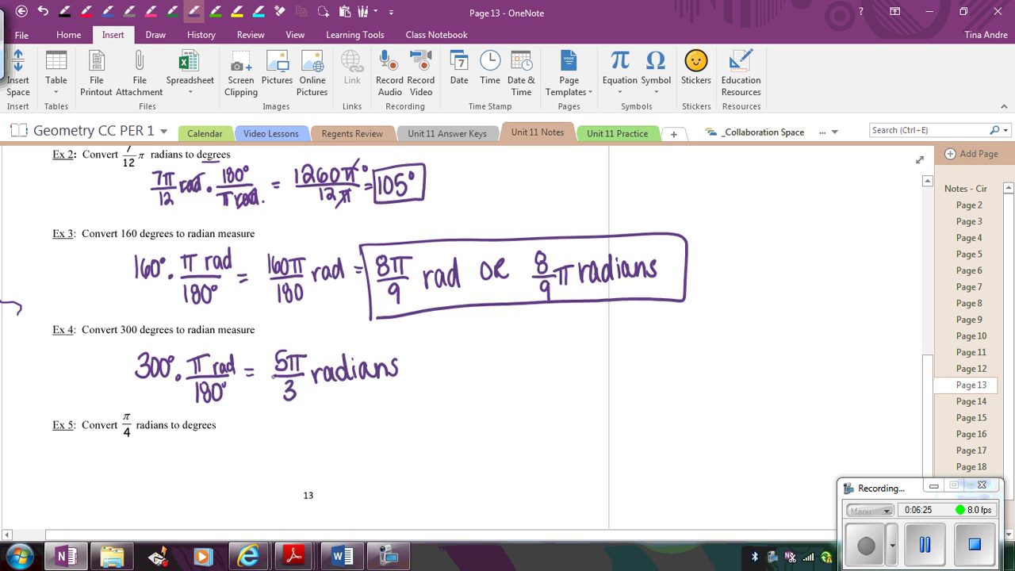
{"action": "mouse_move", "coordinate": [260, 347]}
{"action": "left_mouse_down"}
{"action": "mouse_move", "coordinate": [264, 414]}
{"action": "mouse_move", "coordinate": [421, 335]}
{"action": "mouse_move", "coordinate": [358, 400]}
{"action": "mouse_move", "coordinate": [265, 412]}
{"action": "left_mouse_up"}
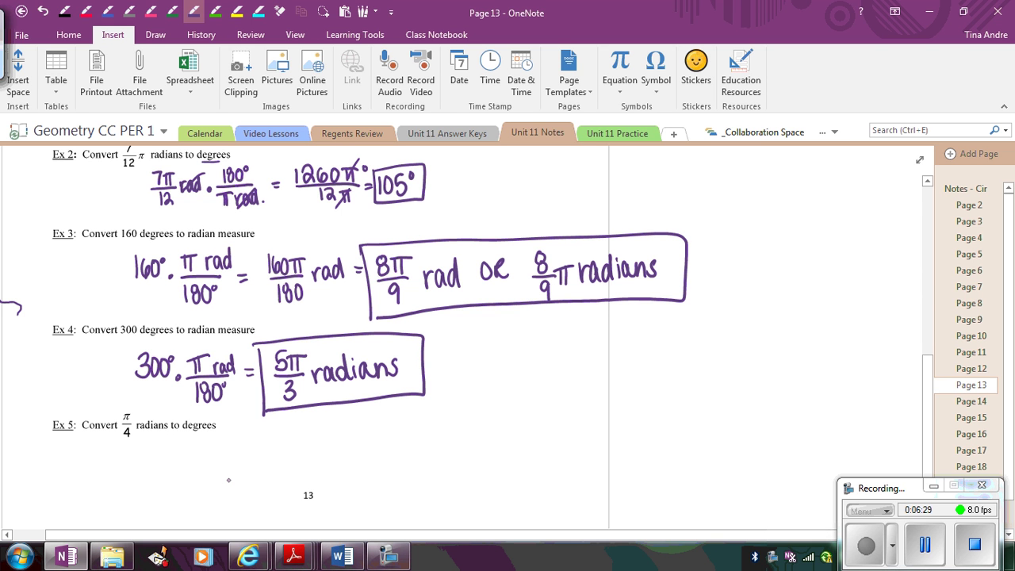
{"action": "scroll", "coordinate": [912, 373], "scroll_direction": "down", "scroll_amount": 1}
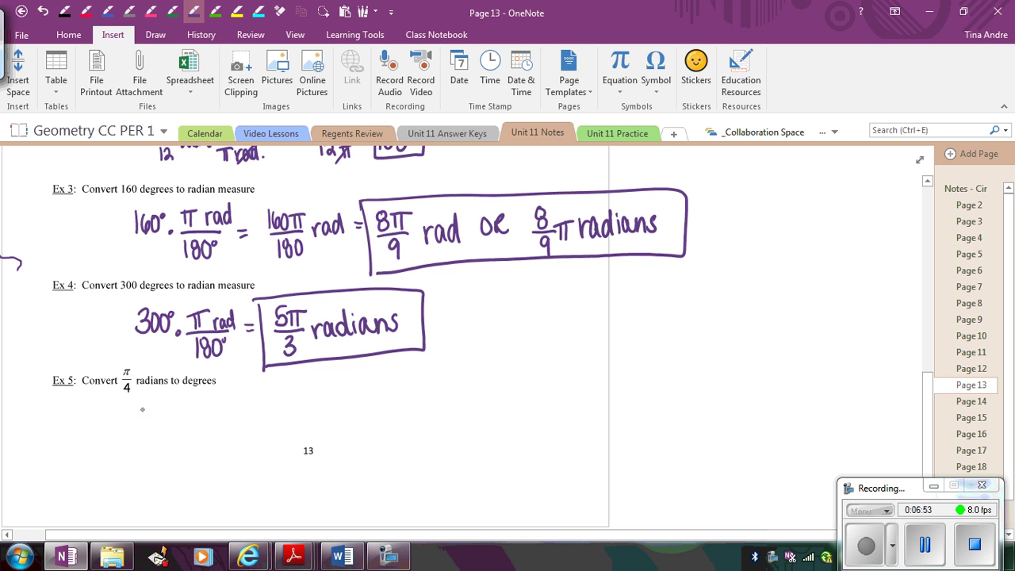
- Under Ex 5, write π/4 rad times a fraction with π rad as its denominator
{"action": "left_click_drag", "start_coordinate": [139, 408], "coordinate": [149, 425]}
{"action": "mouse_move", "coordinate": [131, 410]}
{"action": "left_mouse_down"}
{"action": "mouse_move", "coordinate": [157, 407]}
{"action": "mouse_move", "coordinate": [159, 428]}
{"action": "left_mouse_up"}
{"action": "mouse_move", "coordinate": [142, 435]}
{"action": "left_mouse_down"}
{"action": "mouse_move", "coordinate": [140, 444]}
{"action": "mouse_move", "coordinate": [152, 442]}
{"action": "left_mouse_up"}
{"action": "mouse_move", "coordinate": [147, 434]}
{"action": "left_mouse_down"}
{"action": "mouse_move", "coordinate": [148, 455]}
{"action": "mouse_move", "coordinate": [171, 421]}
{"action": "mouse_move", "coordinate": [209, 446]}
{"action": "mouse_move", "coordinate": [281, 440]}
{"action": "mouse_move", "coordinate": [237, 470]}
{"action": "left_mouse_up"}
{"action": "mouse_move", "coordinate": [246, 452]}
{"action": "left_mouse_down"}
{"action": "mouse_move", "coordinate": [247, 469]}
{"action": "mouse_move", "coordinate": [255, 451]}
{"action": "mouse_move", "coordinate": [290, 466]}
{"action": "left_mouse_up"}
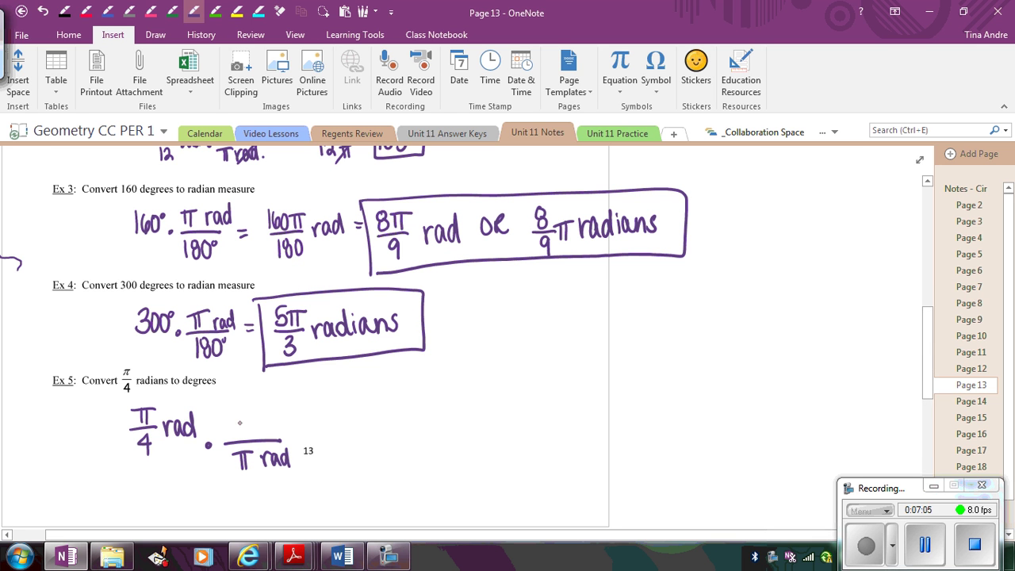
- Complete the 180° numerator, cancel the π rad terms, and write the boxed answer 45°
{"action": "mouse_move", "coordinate": [230, 408]}
{"action": "left_mouse_down"}
{"action": "mouse_move", "coordinate": [230, 434]}
{"action": "mouse_move", "coordinate": [255, 417]}
{"action": "mouse_move", "coordinate": [250, 411]}
{"action": "left_mouse_up"}
{"action": "left_click_drag", "start_coordinate": [261, 409], "coordinate": [263, 411]}
{"action": "left_click_drag", "start_coordinate": [313, 432], "coordinate": [330, 431]}
{"action": "left_click_drag", "start_coordinate": [315, 438], "coordinate": [331, 436]}
{"action": "left_click_drag", "start_coordinate": [121, 409], "coordinate": [296, 469]}
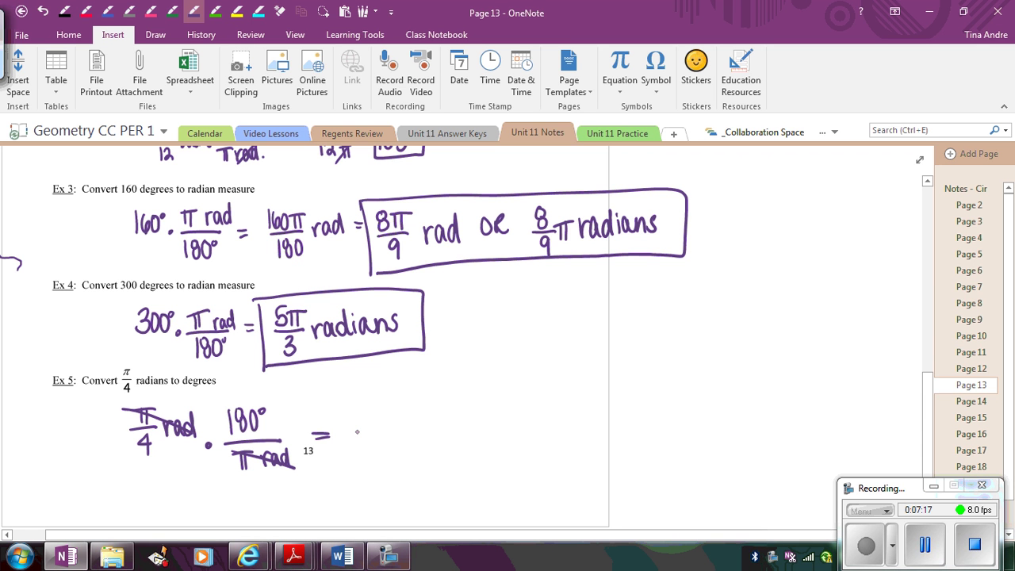
{"action": "mouse_move", "coordinate": [349, 416]}
{"action": "left_mouse_down"}
{"action": "mouse_move", "coordinate": [359, 448]}
{"action": "mouse_move", "coordinate": [384, 423]}
{"action": "mouse_move", "coordinate": [338, 455]}
{"action": "mouse_move", "coordinate": [404, 448]}
{"action": "mouse_move", "coordinate": [337, 455]}
{"action": "left_mouse_up"}
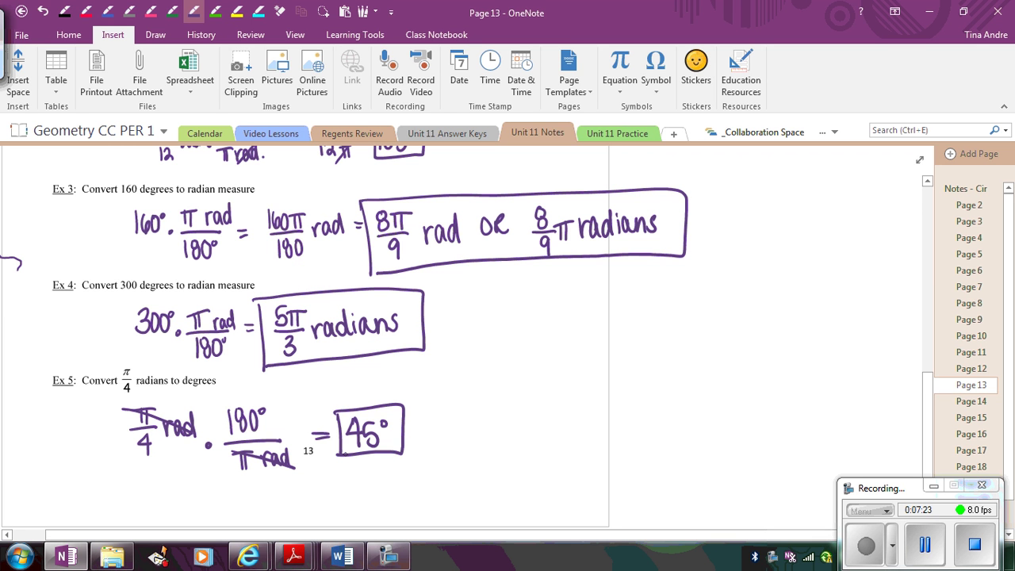